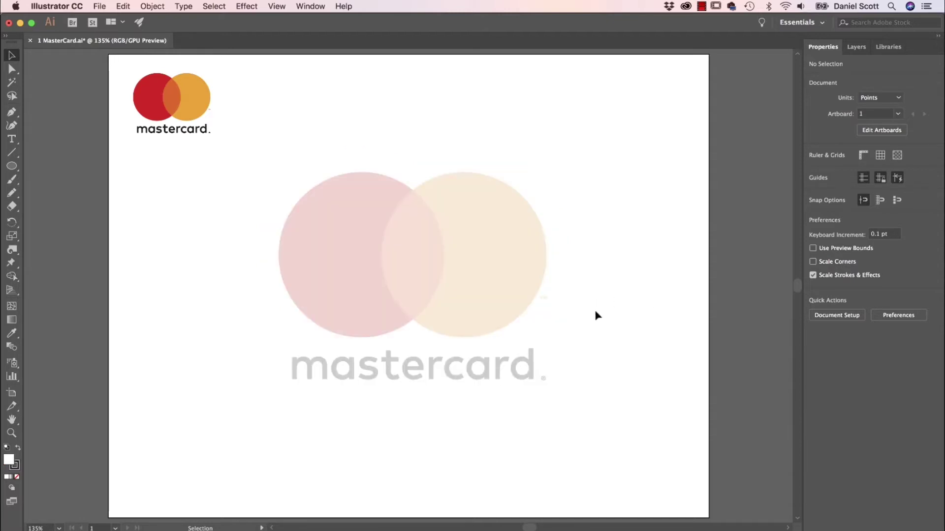
- Browse to the Logo Exercise folder in the Open dialog, then cancel without opening anything
{"action": "left_click", "coordinate": [98, 6]}
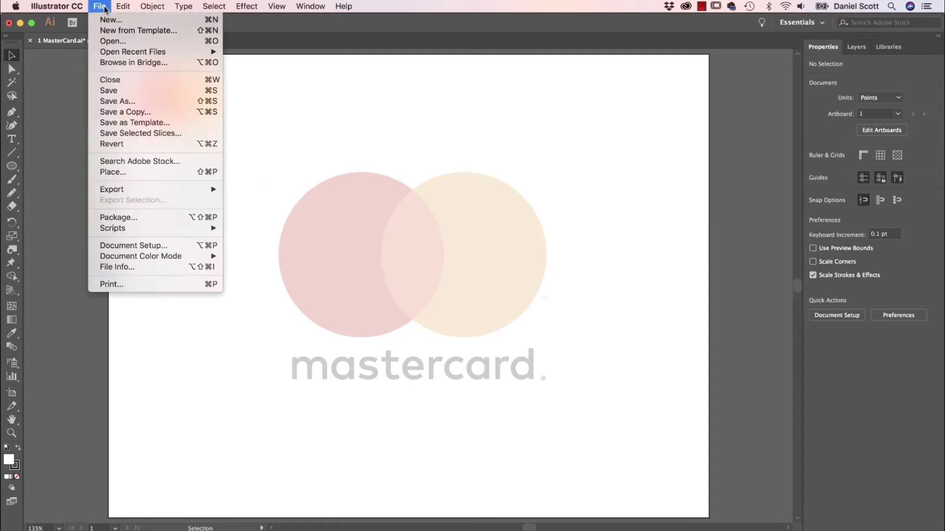
{"action": "left_click", "coordinate": [112, 46]}
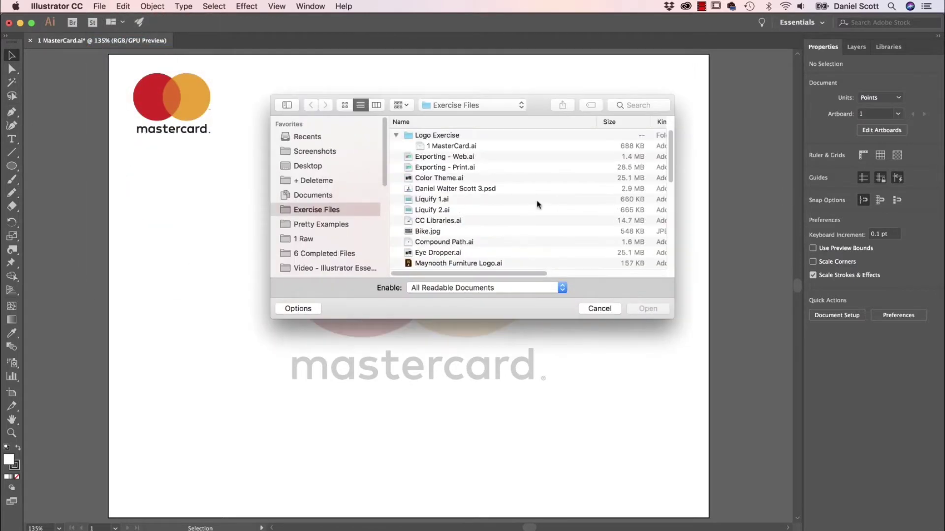
{"action": "left_click", "coordinate": [418, 137]}
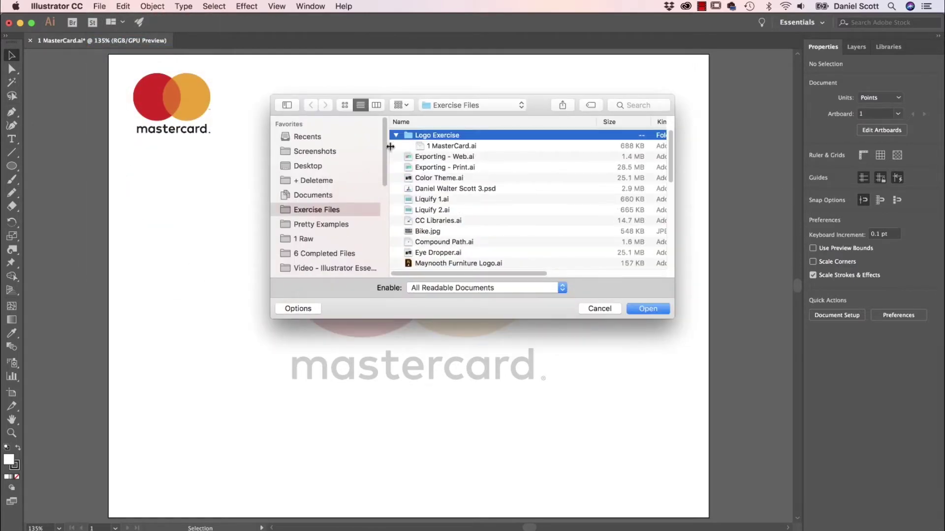
{"action": "left_click", "coordinate": [599, 310]}
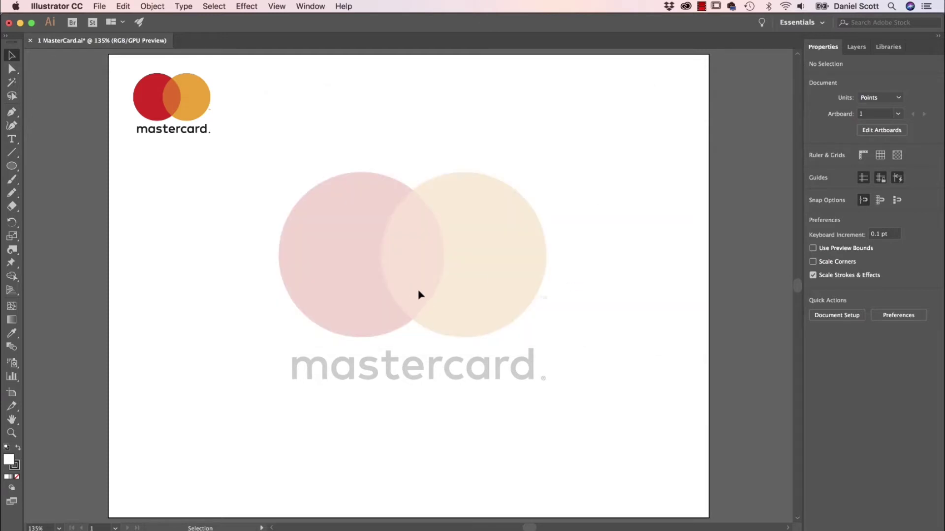
- Check the Background layer by toggling its visibility in the Layers panel
{"action": "left_click", "coordinate": [856, 46]}
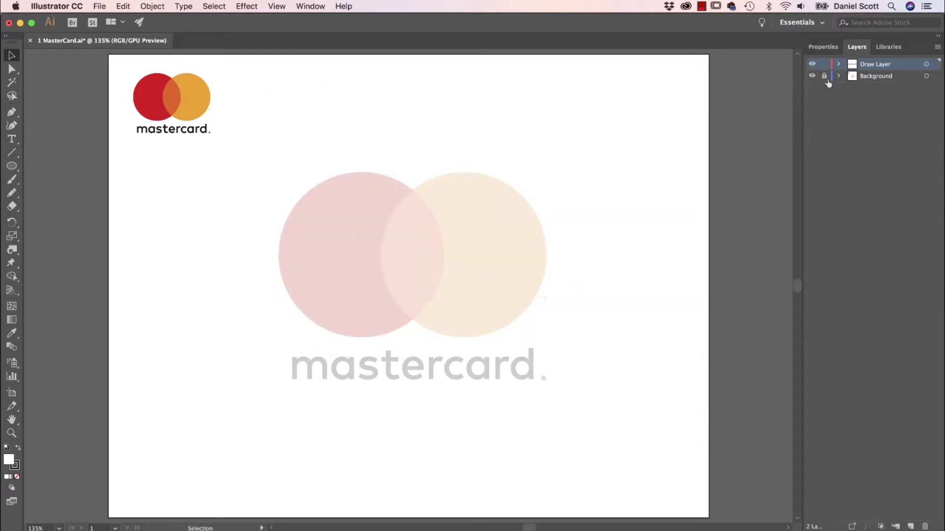
{"action": "left_click", "coordinate": [813, 77]}
{"action": "left_click", "coordinate": [823, 46]}
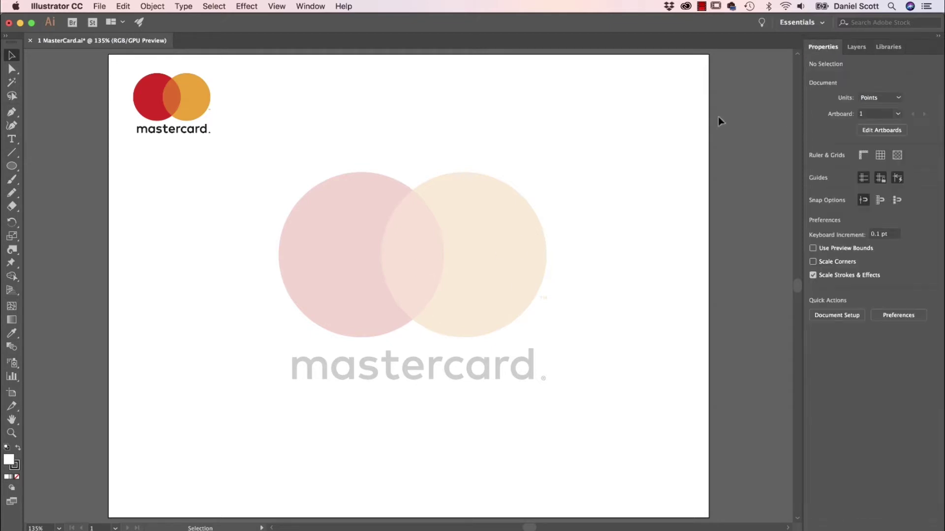
- Choose the Ellipse tool and set its fill to None
{"action": "left_click", "coordinate": [12, 167]}
{"action": "left_click_drag", "start_coordinate": [12, 167], "coordinate": [66, 198]}
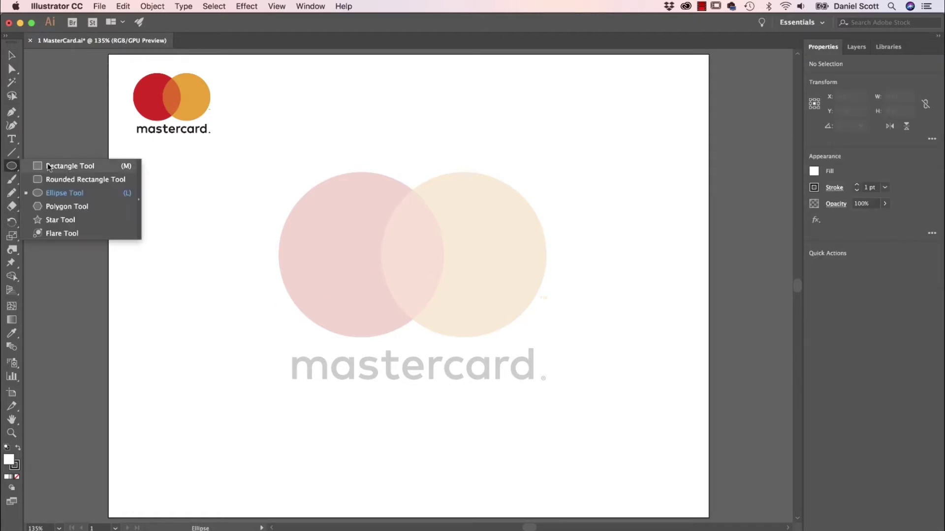
{"action": "left_click", "coordinate": [67, 196]}
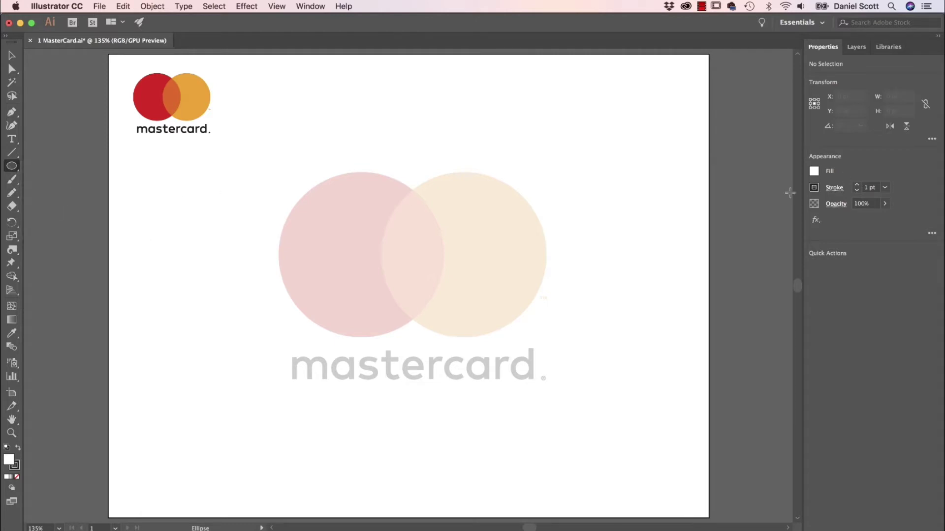
{"action": "left_click", "coordinate": [814, 171]}
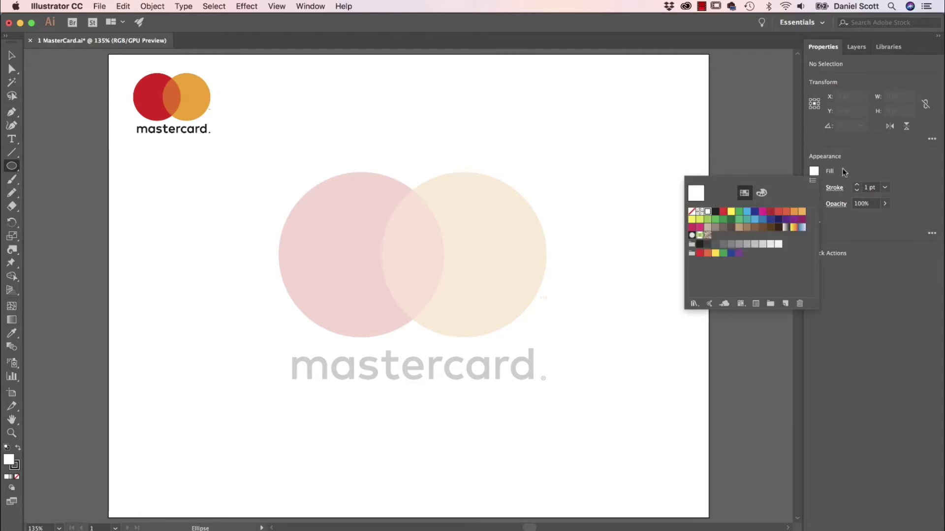
{"action": "left_click", "coordinate": [691, 212]}
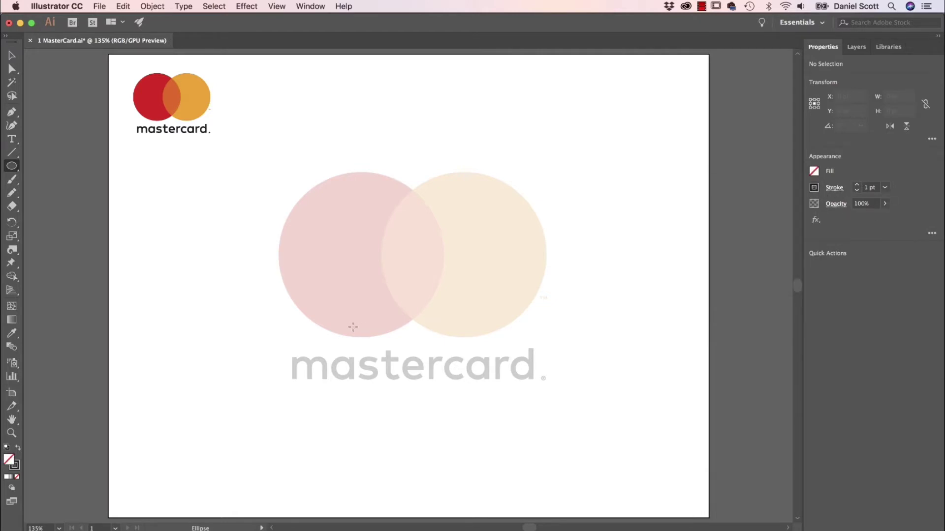
- Draw a stroked circle about 217 pt wide over the pink template circle
{"action": "left_click_drag", "start_coordinate": [291, 180], "coordinate": [442, 331]}
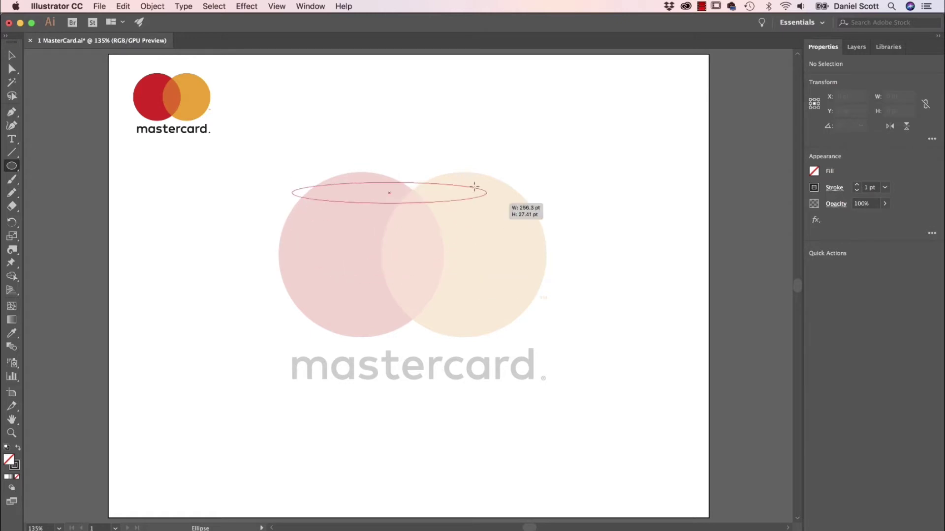
{"action": "key", "text": "super+z"}
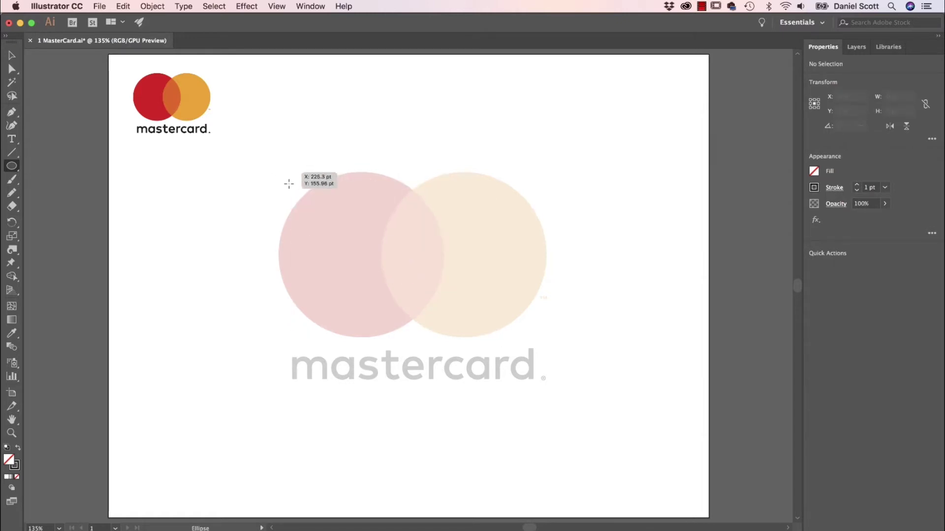
{"action": "mouse_move", "coordinate": [280, 174]}
{"action": "left_mouse_down"}
{"action": "mouse_move", "coordinate": [423, 337]}
{"action": "mouse_move", "coordinate": [443, 337]}
{"action": "left_mouse_up"}
{"action": "key", "text": "v"}
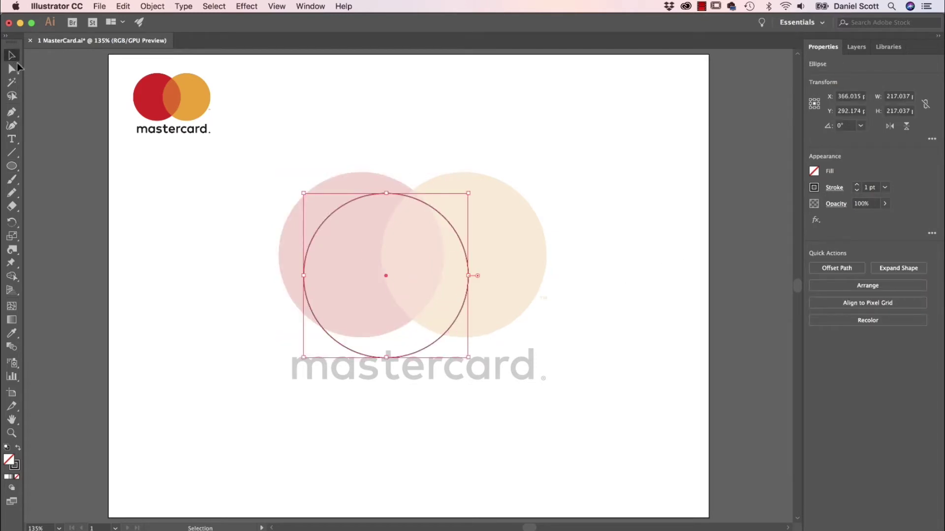
- Align and resize the outlined circle to match the pink template circle
{"action": "left_click", "coordinate": [423, 295]}
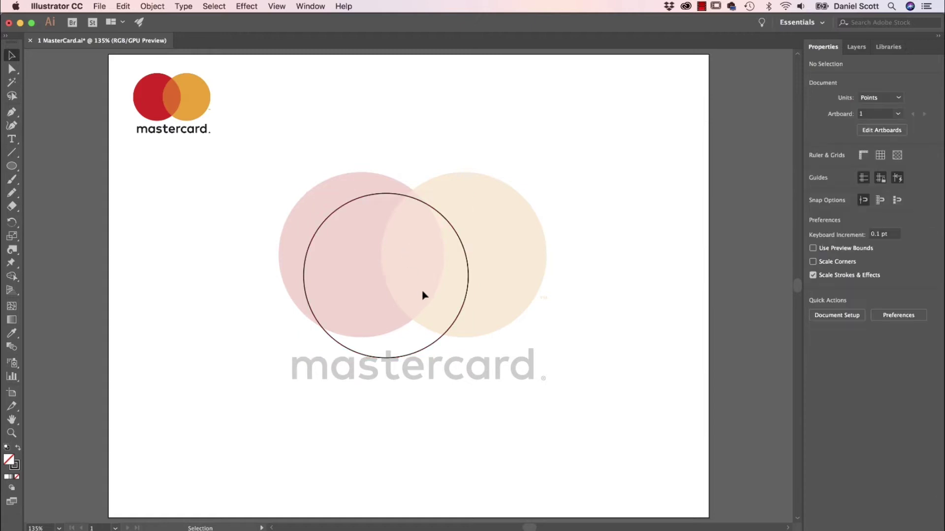
{"action": "left_click_drag", "start_coordinate": [450, 327], "coordinate": [439, 314]}
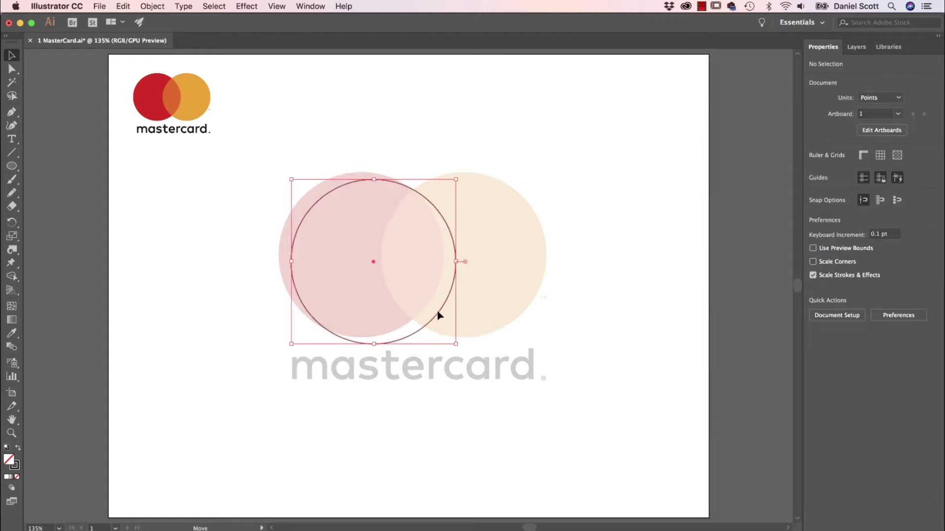
{"action": "left_click_drag", "start_coordinate": [373, 265], "coordinate": [362, 255]}
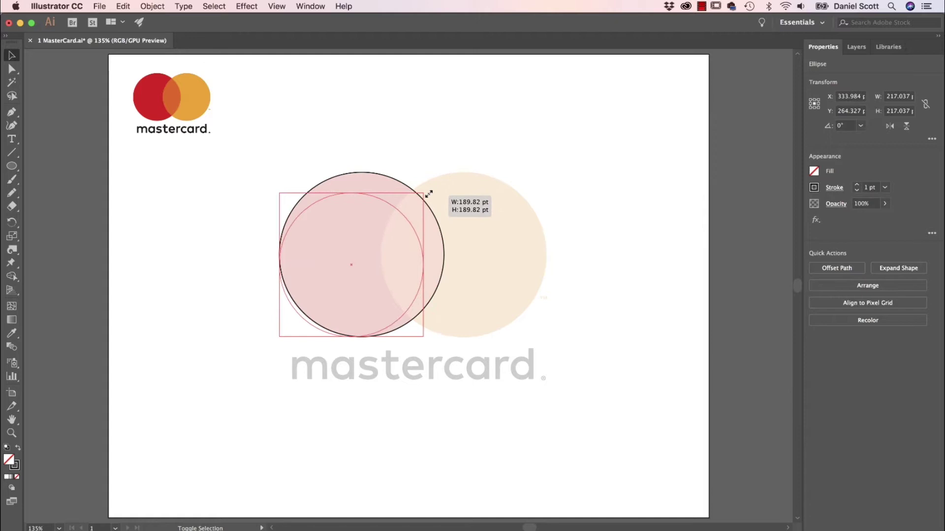
{"action": "left_click_drag", "start_coordinate": [444, 171], "coordinate": [422, 193]}
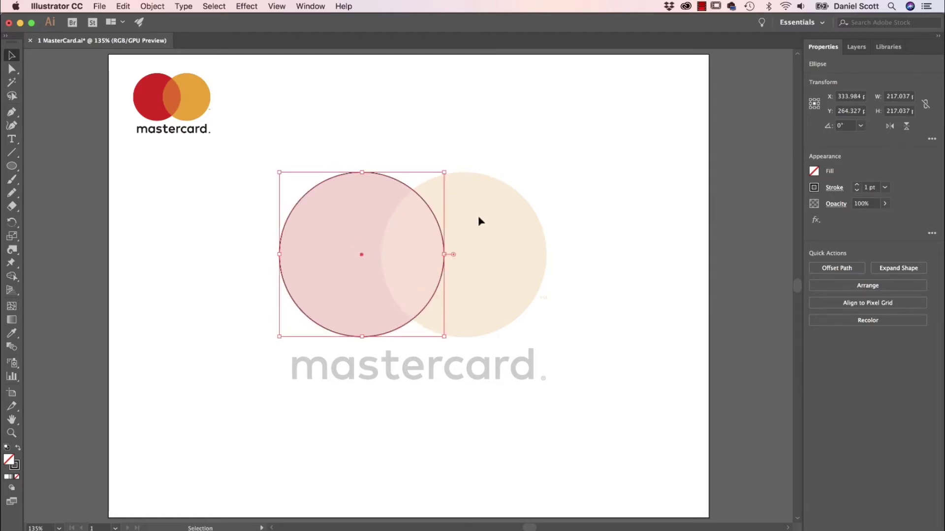
{"action": "left_click", "coordinate": [479, 217]}
{"action": "left_click", "coordinate": [383, 274]}
- Duplicate the circle onto the orange template circle so the two outlines overlap
{"action": "mouse_move", "coordinate": [410, 191]}
{"action": "left_mouse_down"}
{"action": "mouse_move", "coordinate": [506, 161]}
{"action": "mouse_move", "coordinate": [453, 167]}
{"action": "left_mouse_up"}
{"action": "key", "text": "super+z"}
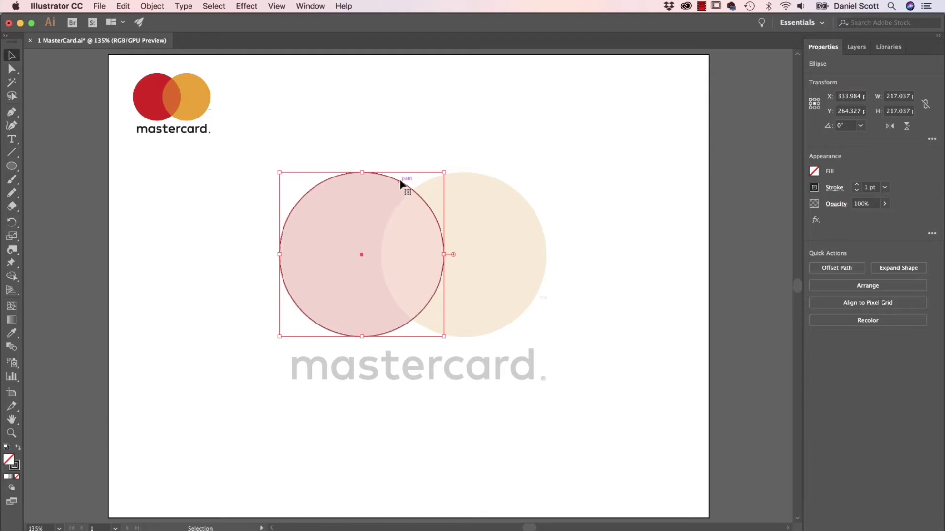
{"action": "left_click_drag", "start_coordinate": [400, 184], "coordinate": [542, 216]}
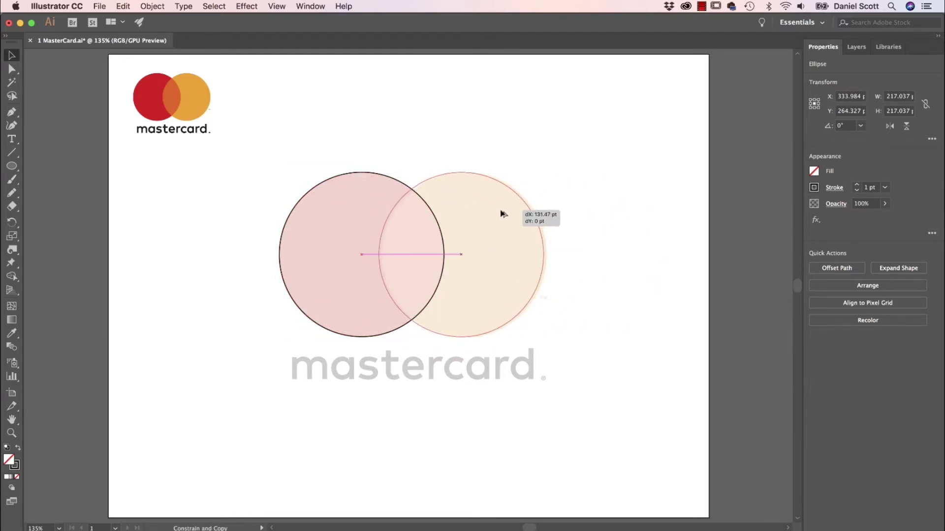
{"action": "left_click_drag", "start_coordinate": [543, 217], "coordinate": [502, 213]}
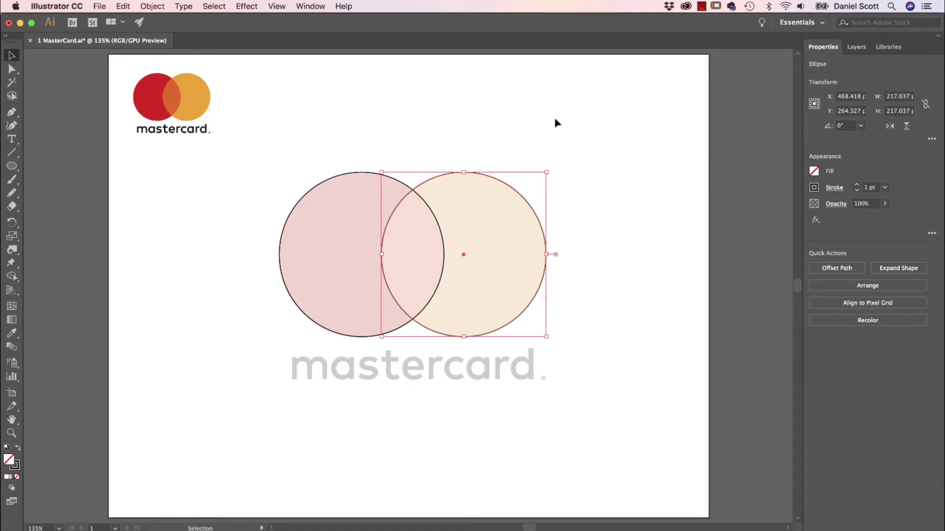
- Select both circles and use Shape Builder to fill both outer crescents green
{"action": "left_click_drag", "start_coordinate": [557, 123], "coordinate": [372, 281]}
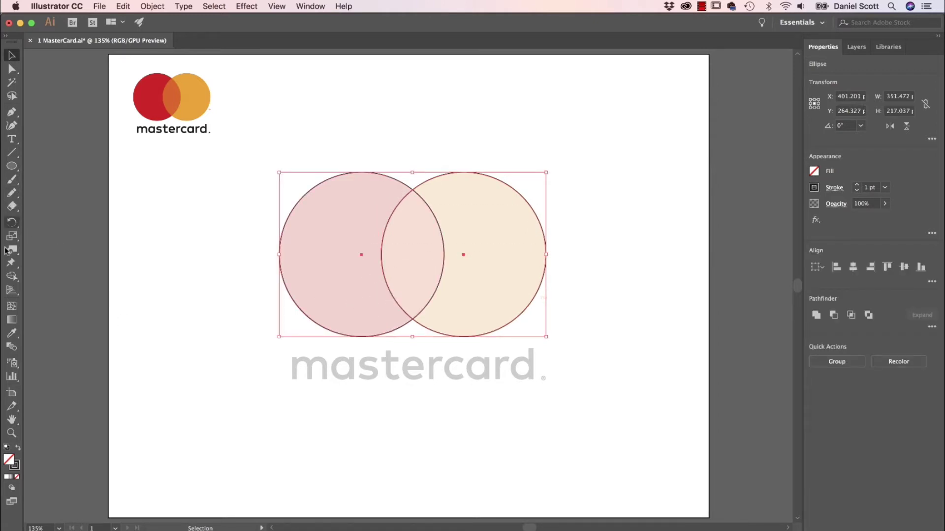
{"action": "left_click", "coordinate": [12, 278]}
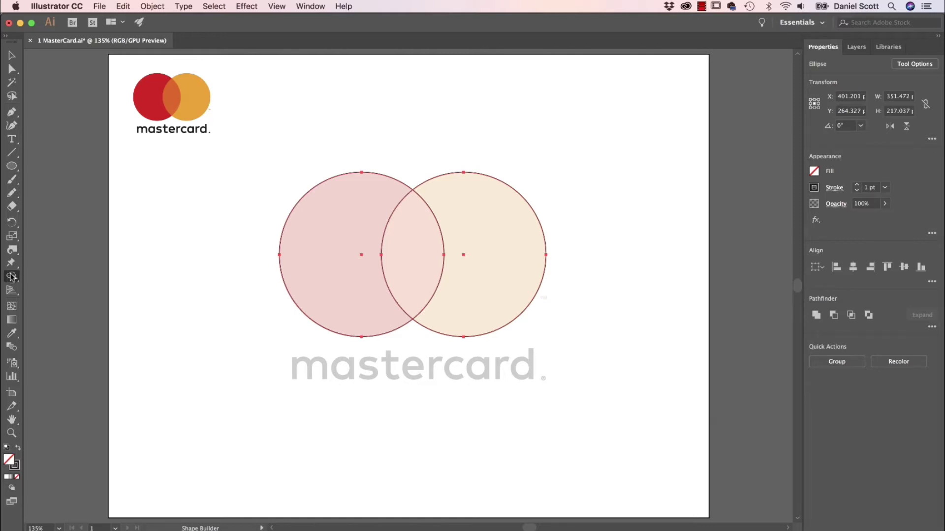
{"action": "left_click", "coordinate": [814, 171]}
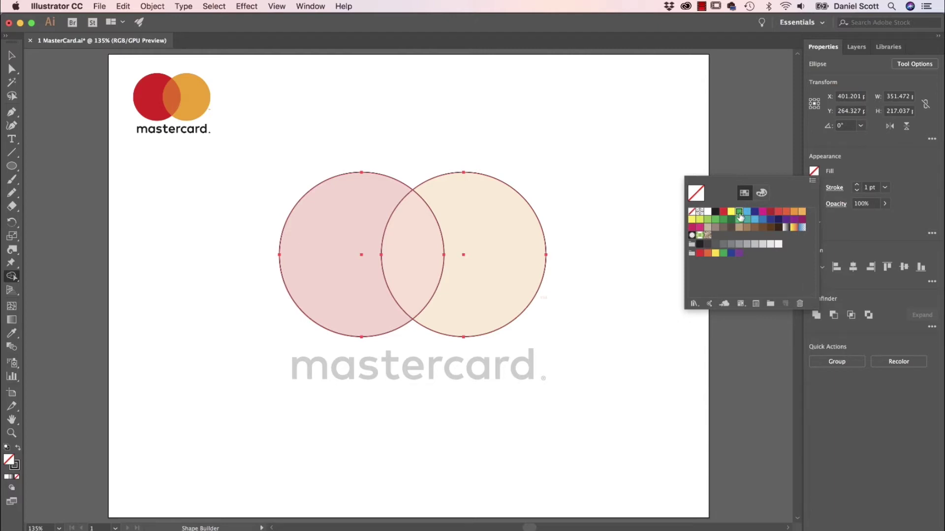
{"action": "left_click", "coordinate": [747, 213]}
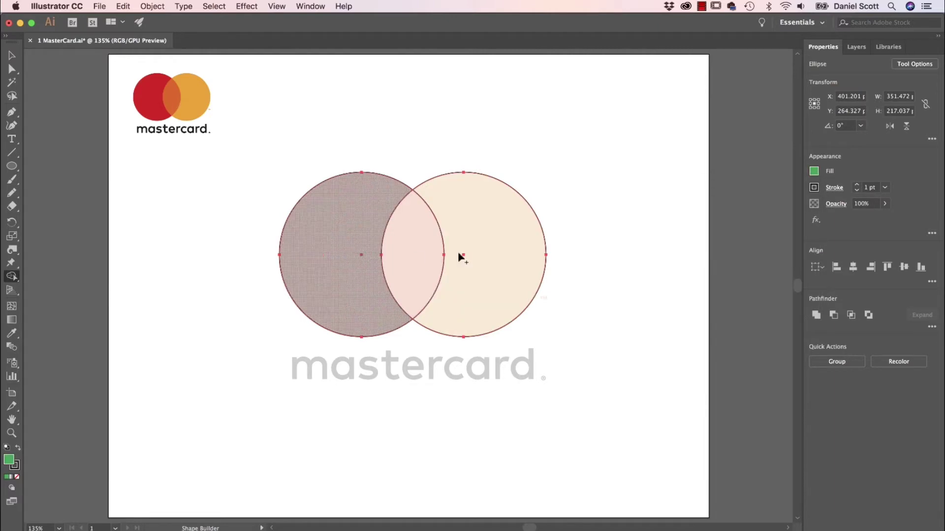
{"action": "left_click", "coordinate": [502, 243]}
{"action": "left_click", "coordinate": [340, 245]}
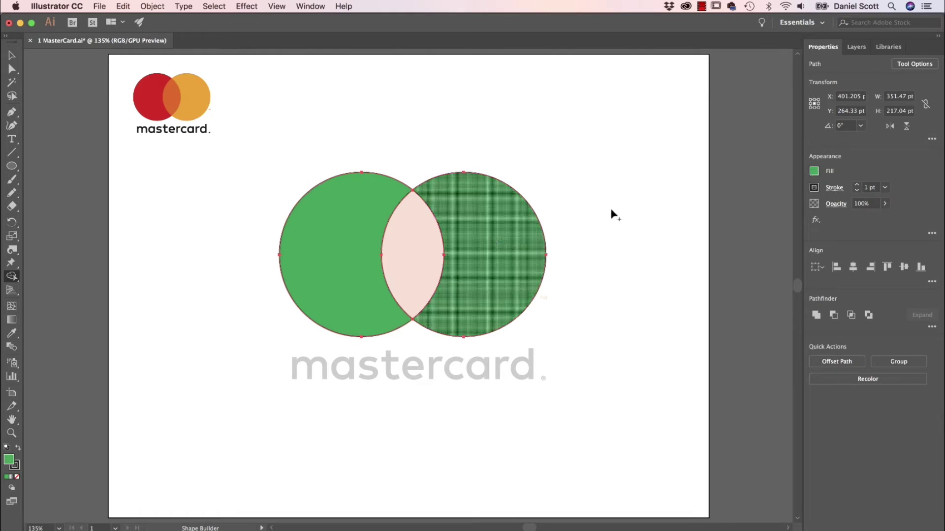
- Fill the centre lens blue as its own piece
{"action": "left_click", "coordinate": [815, 172]}
{"action": "left_click", "coordinate": [753, 213]}
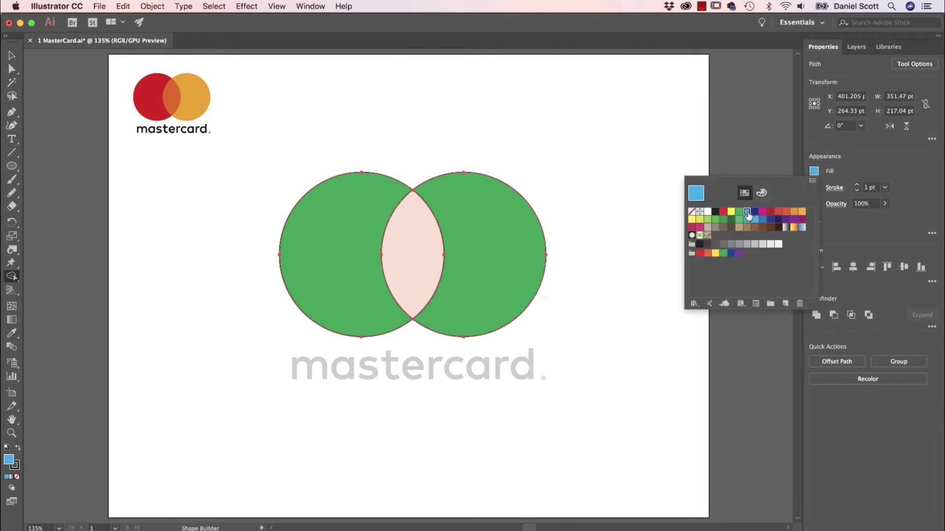
{"action": "left_click", "coordinate": [413, 255]}
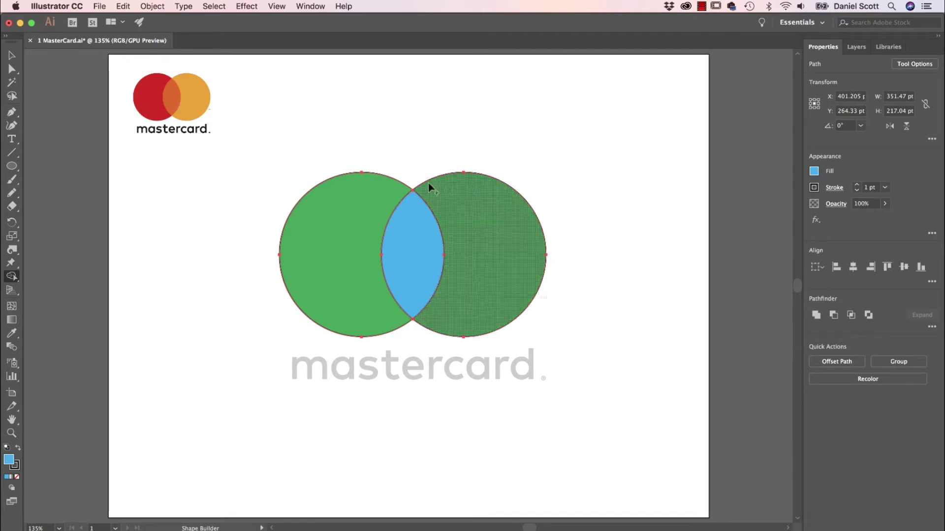
- Select the green crescents and blue lens together and open their stroke colour options
{"action": "left_click", "coordinate": [12, 55]}
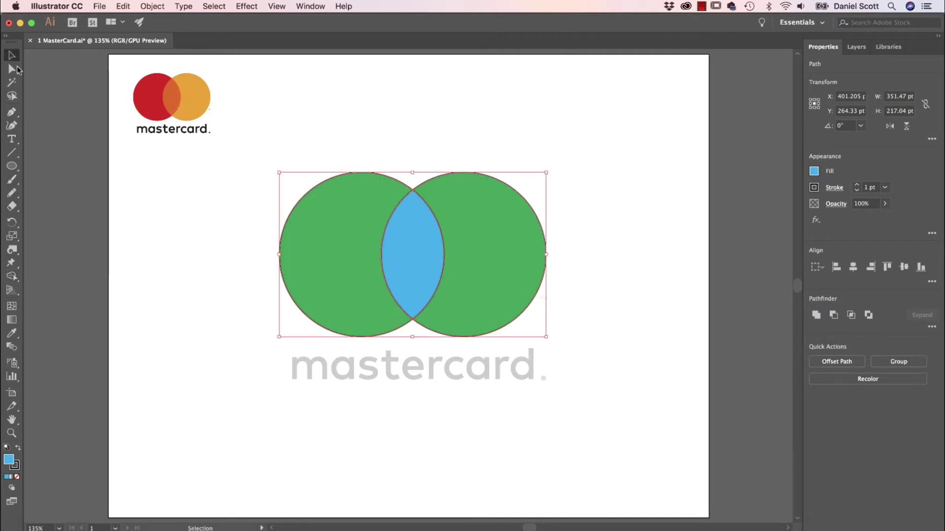
{"action": "left_click", "coordinate": [152, 180]}
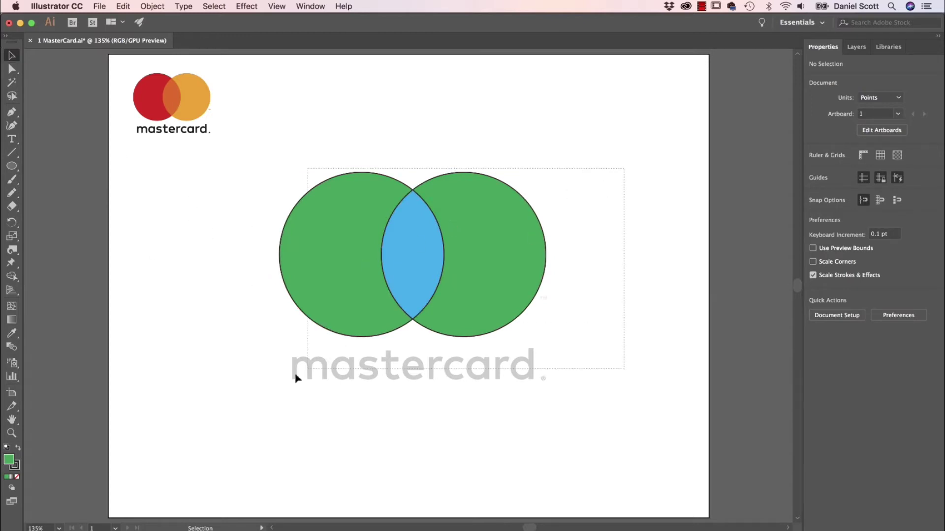
{"action": "left_click_drag", "start_coordinate": [625, 169], "coordinate": [276, 382]}
{"action": "left_click", "coordinate": [815, 188]}
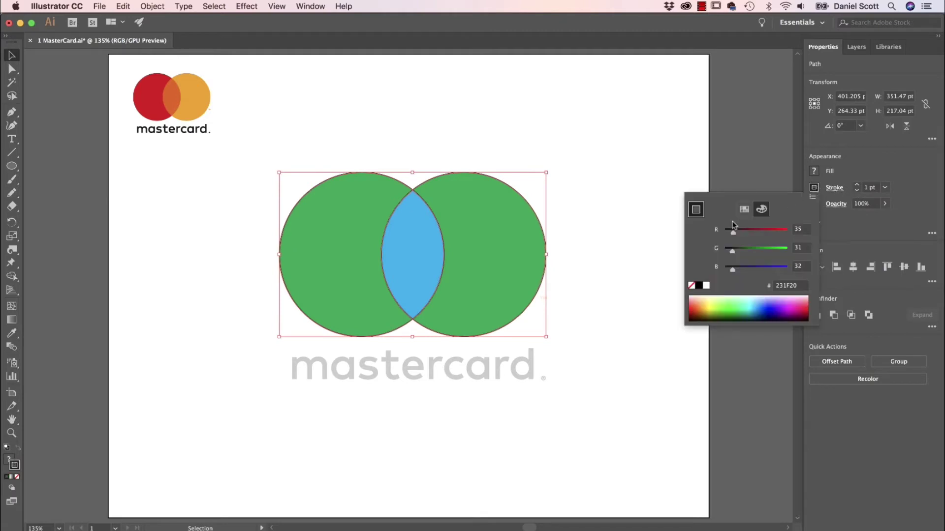
- Set the pieces' stroke to None and confirm the crescents are separate pieces
{"action": "left_click", "coordinate": [693, 287]}
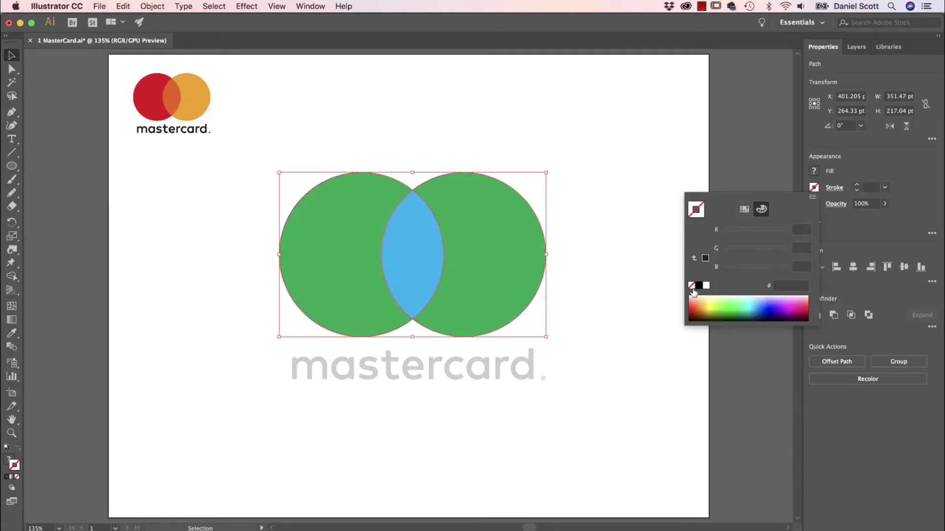
{"action": "left_click", "coordinate": [601, 213]}
{"action": "left_click_drag", "start_coordinate": [332, 236], "coordinate": [436, 268]}
{"action": "key", "text": "ctrl+z"}
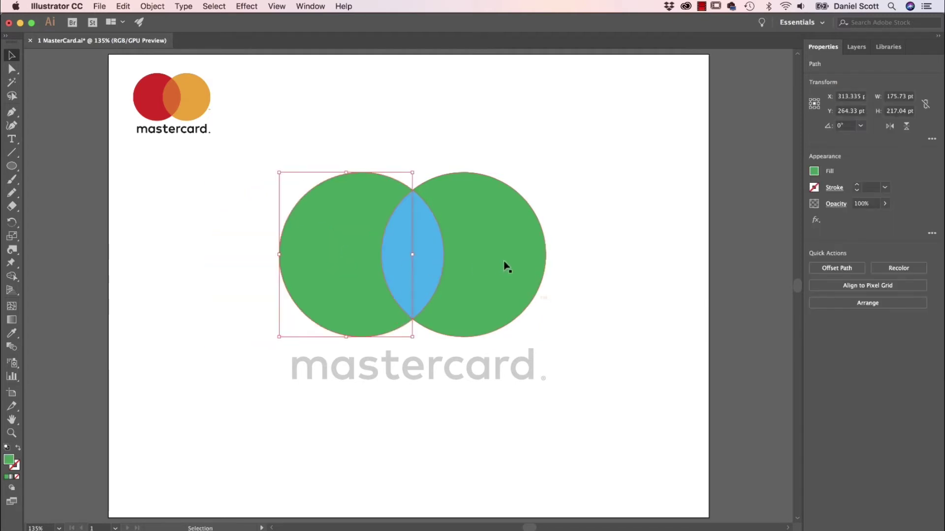
{"action": "left_click_drag", "start_coordinate": [506, 266], "coordinate": [492, 275]}
{"action": "key", "text": "ctrl+z"}
{"action": "left_click", "coordinate": [481, 140]}
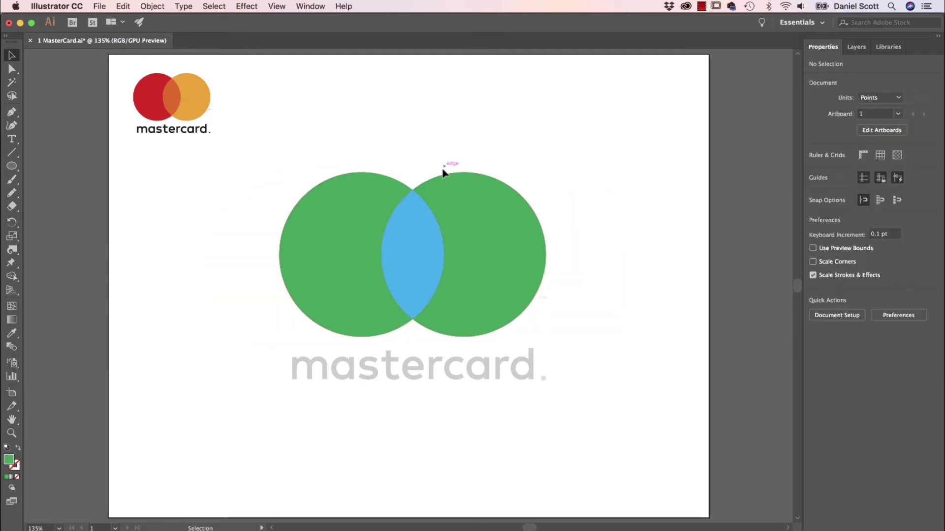
- Eyedrop the small logo's colours: red left crescent, dark orange lens, orange right crescent
{"action": "left_click", "coordinate": [361, 218]}
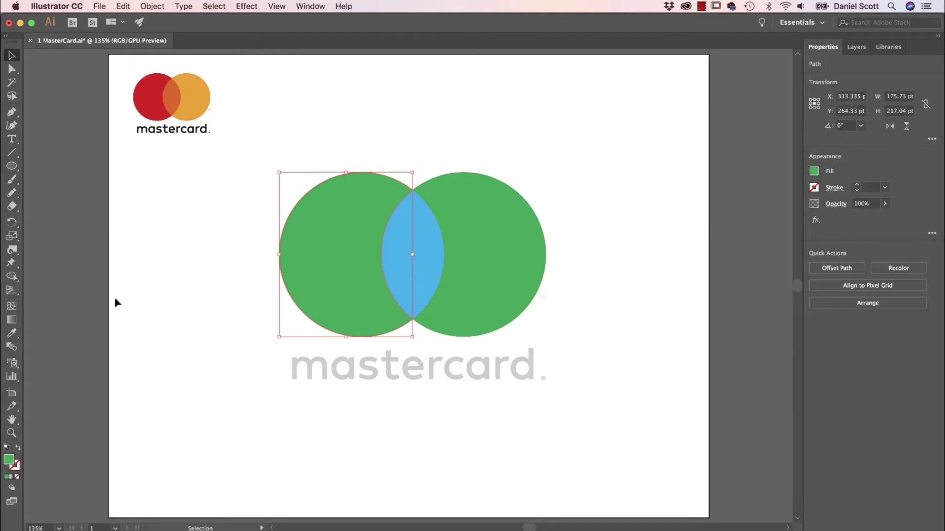
{"action": "left_click", "coordinate": [12, 334]}
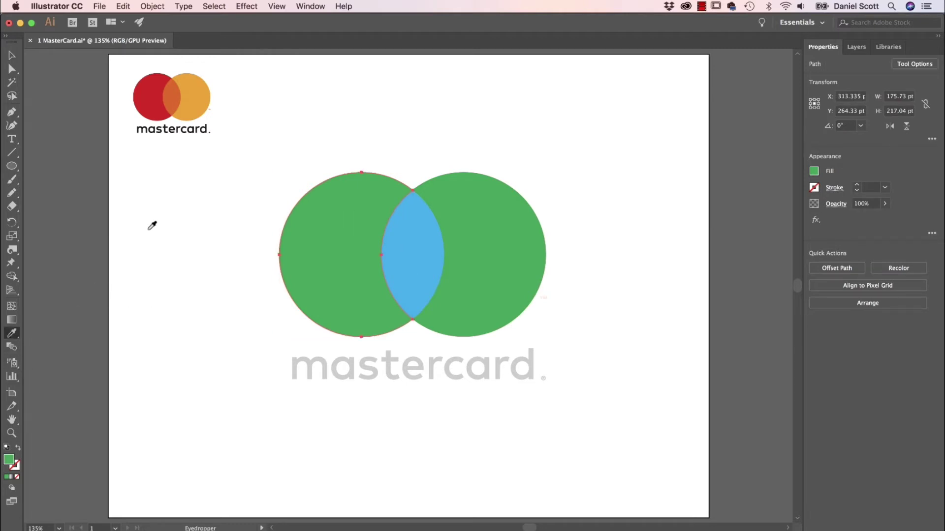
{"action": "left_click", "coordinate": [155, 86]}
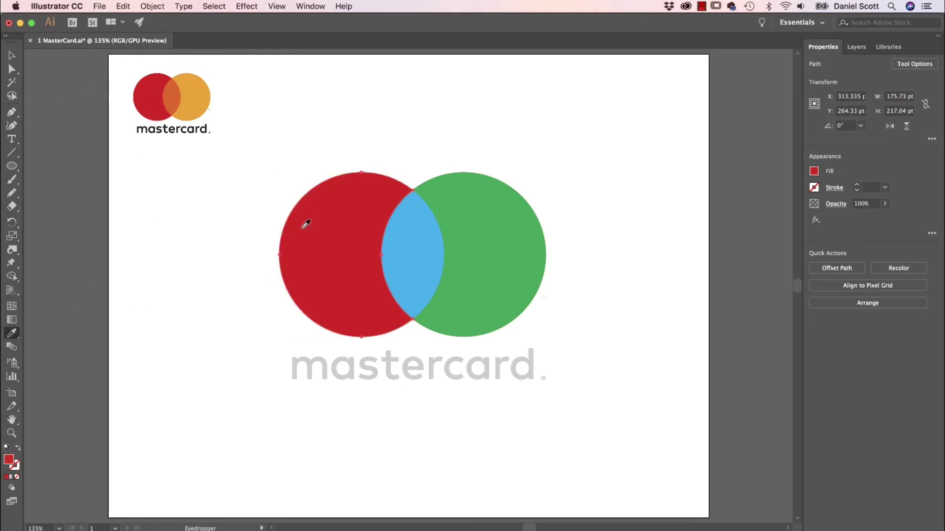
{"action": "left_click", "coordinate": [13, 55]}
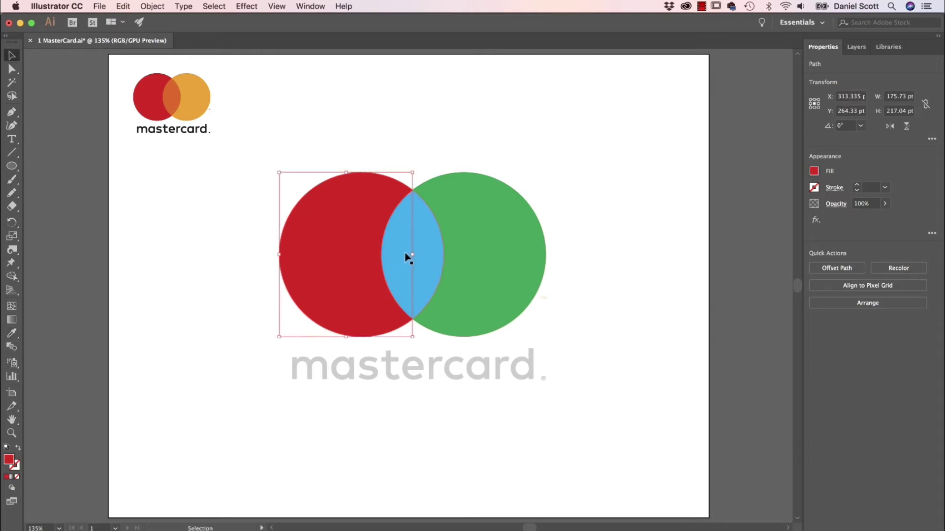
{"action": "left_click", "coordinate": [432, 260]}
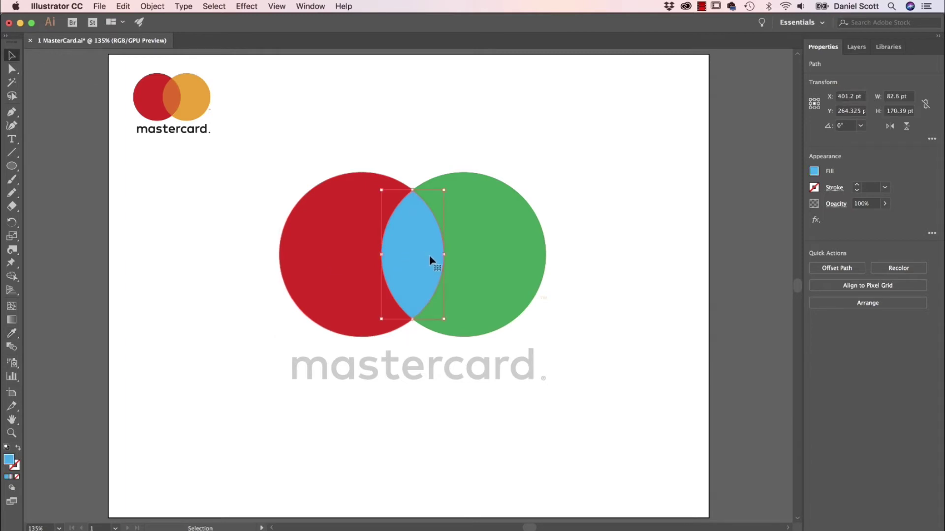
{"action": "left_click", "coordinate": [12, 334]}
{"action": "left_click", "coordinate": [175, 90]}
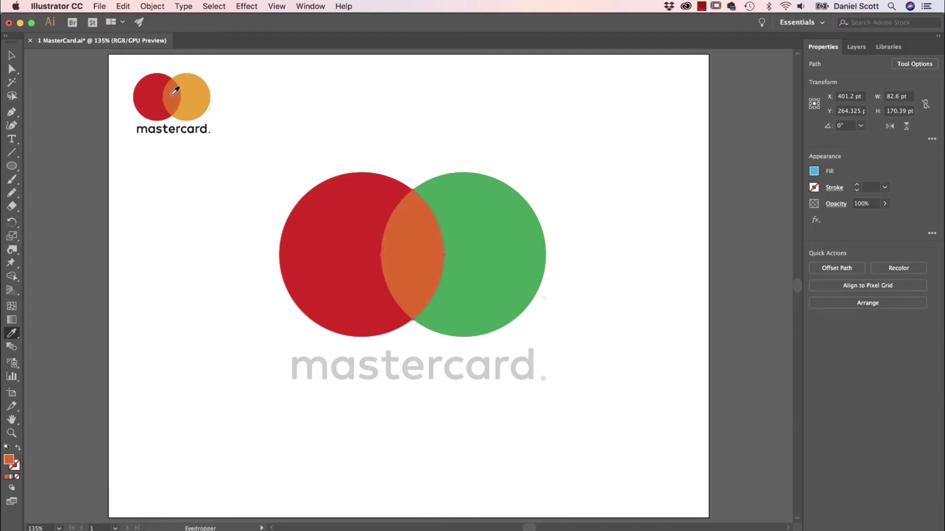
{"action": "left_click", "coordinate": [12, 55]}
{"action": "left_click", "coordinate": [506, 256]}
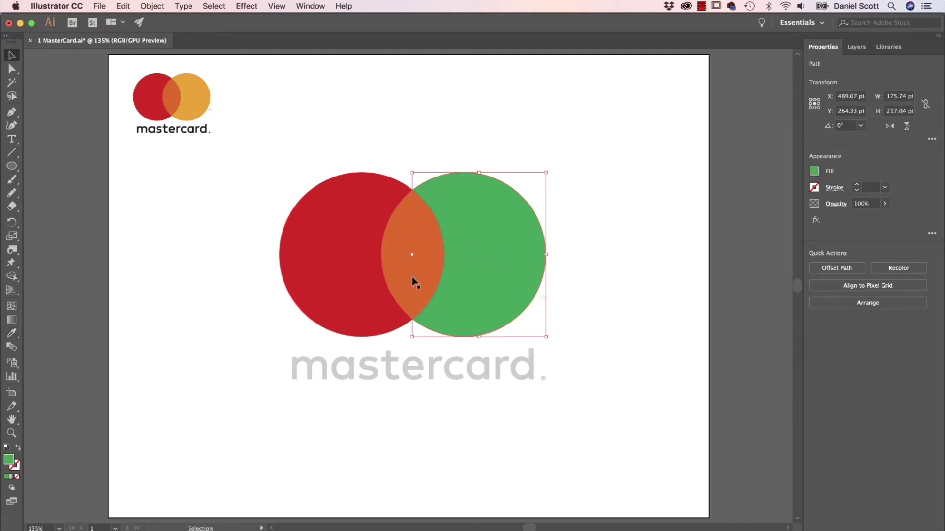
{"action": "left_click", "coordinate": [13, 334]}
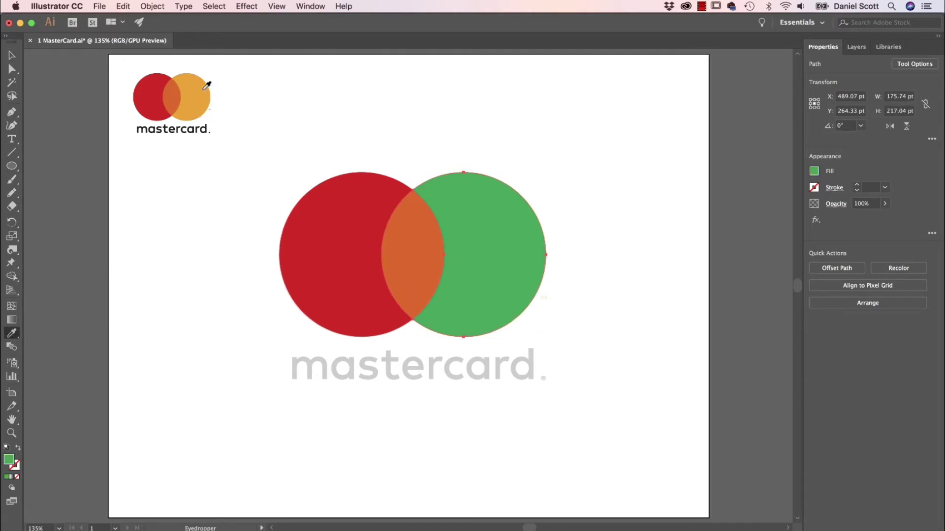
{"action": "left_click", "coordinate": [205, 102]}
{"action": "left_click", "coordinate": [12, 56]}
{"action": "left_click", "coordinate": [351, 387]}
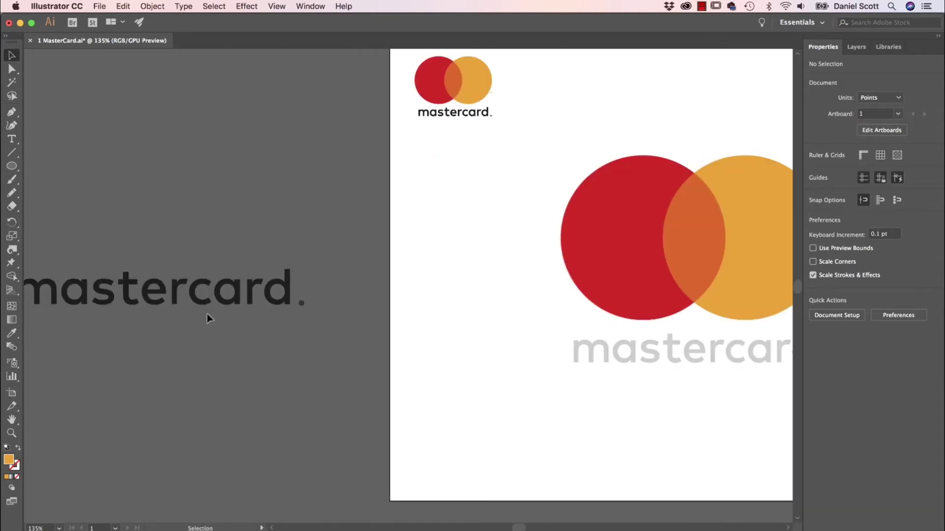
- Bring the dark mastercard text group onto the artboard and scale it over the grey wordmark
{"action": "left_click", "coordinate": [260, 304]}
{"action": "left_click_drag", "start_coordinate": [261, 310], "coordinate": [608, 424]}
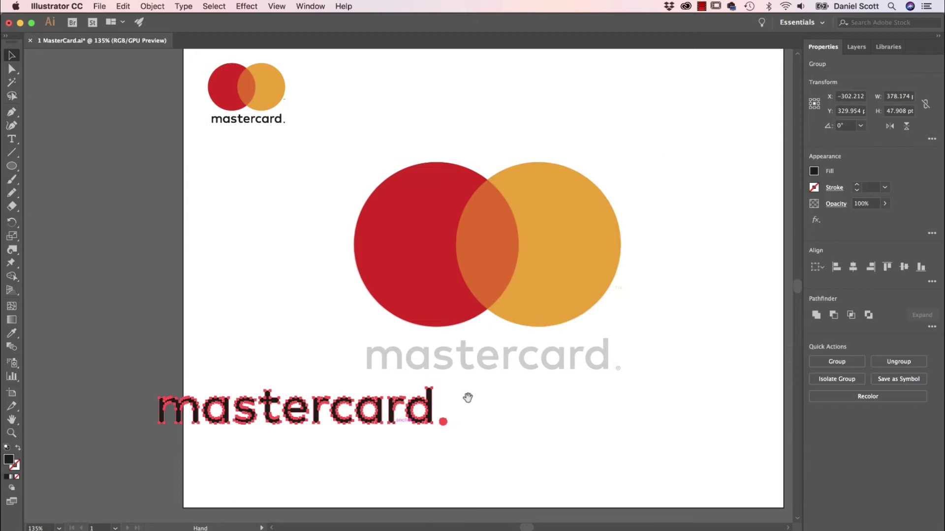
{"action": "scroll", "coordinate": [609, 424], "scroll_direction": "right", "scroll_amount": 5}
{"action": "left_click_drag", "start_coordinate": [393, 410], "coordinate": [574, 361]}
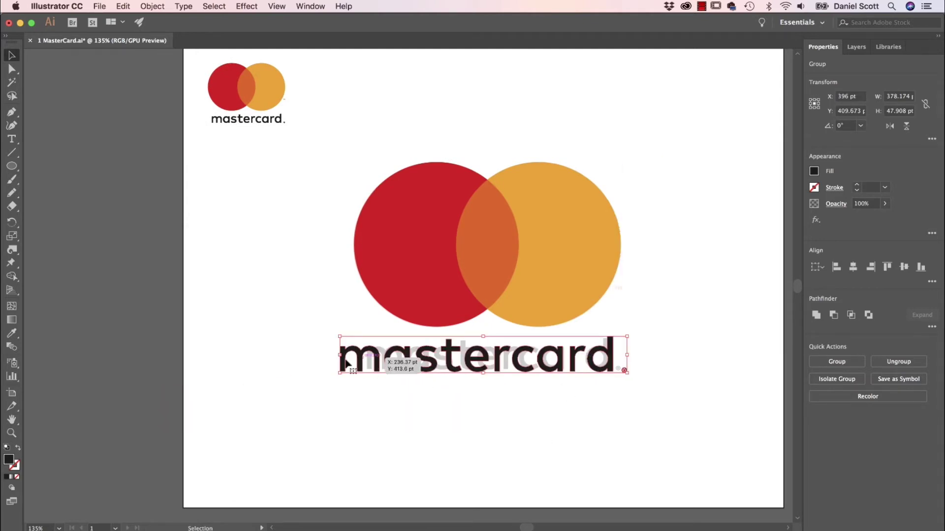
{"action": "mouse_move", "coordinate": [340, 358]}
{"action": "left_mouse_down"}
{"action": "mouse_move", "coordinate": [365, 362]}
{"action": "mouse_move", "coordinate": [422, 341]}
{"action": "left_mouse_up"}
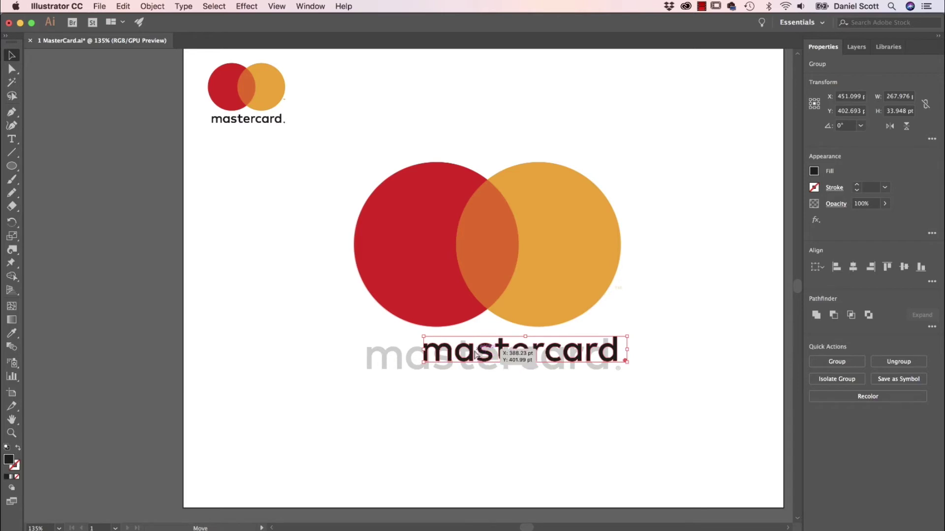
{"action": "left_click_drag", "start_coordinate": [498, 353], "coordinate": [422, 357]}
{"action": "left_click_drag", "start_coordinate": [572, 366], "coordinate": [618, 372]}
{"action": "key", "text": "Up"}
{"action": "key", "text": "Up"}
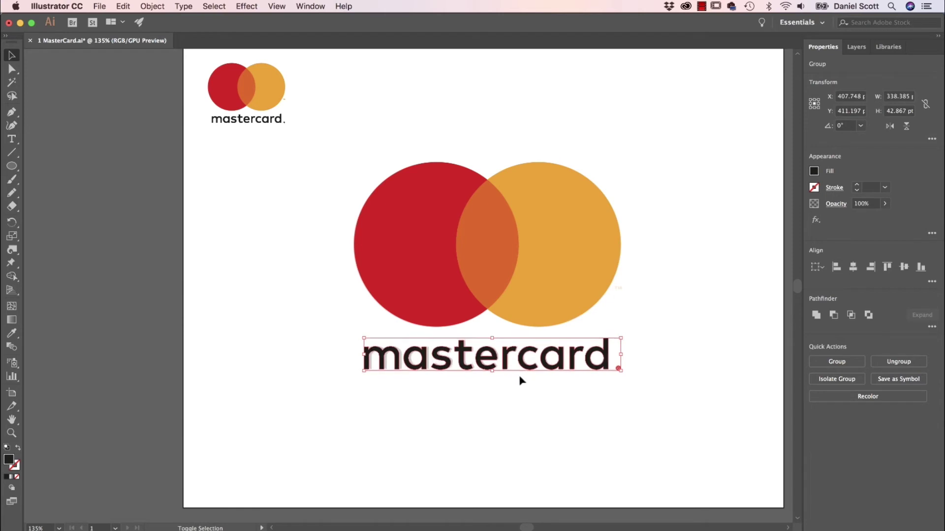
{"action": "left_click", "coordinate": [481, 459]}
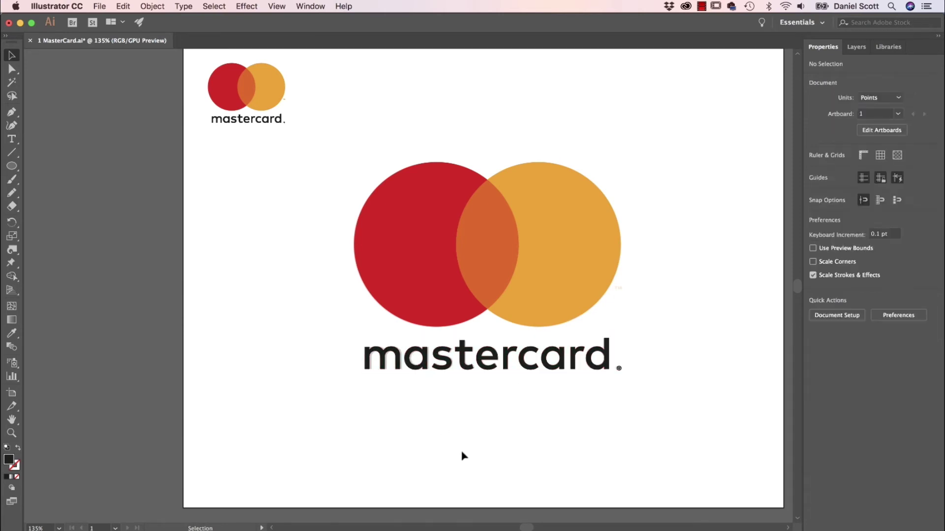
- Drop the black wordmark below the grey one, screenshot it, and switch to Typekit in Chrome
{"action": "left_click_drag", "start_coordinate": [464, 358], "coordinate": [465, 445]}
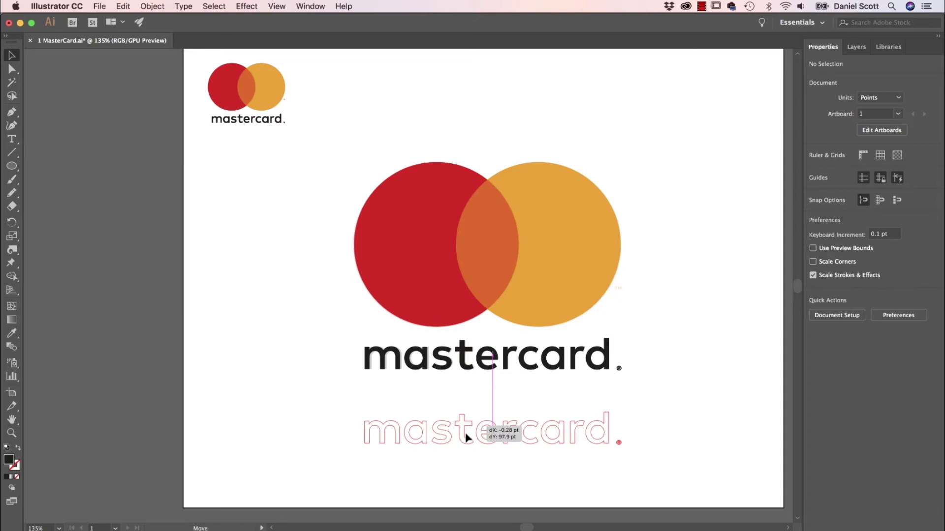
{"action": "left_click", "coordinate": [346, 396]}
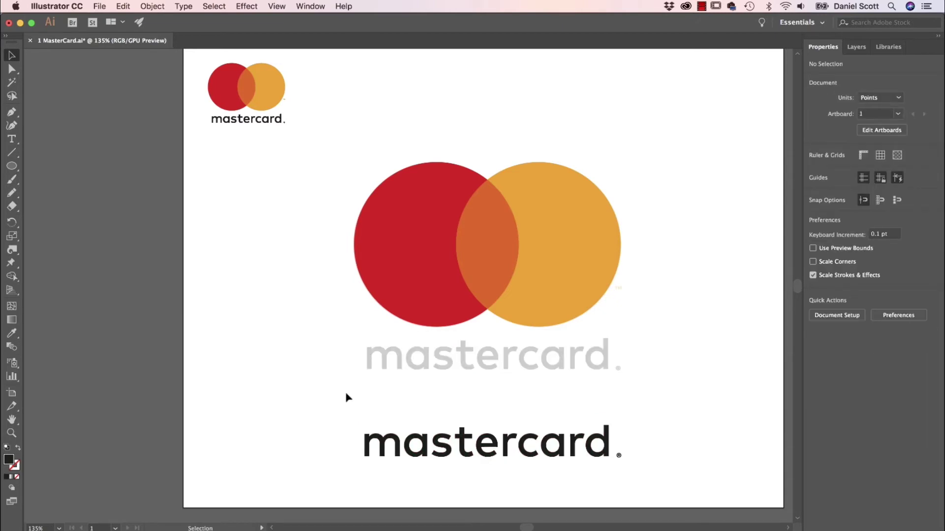
{"action": "key", "text": "super+shift+4"}
{"action": "left_click_drag", "start_coordinate": [339, 415], "coordinate": [636, 468]}
{"action": "key", "text": "super+Tab"}
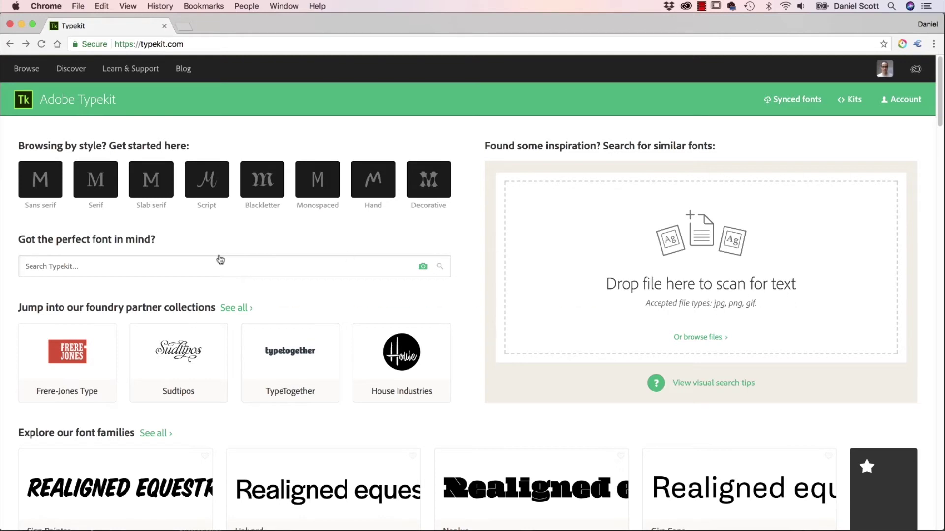
- Upload the wordmark screenshot to Typekit visual search, reaching 20 similar fonts led by Effra Medium
{"action": "key", "text": "super+Tab"}
{"action": "key", "text": "super+Tab"}
{"action": "key", "text": "super+Tab"}
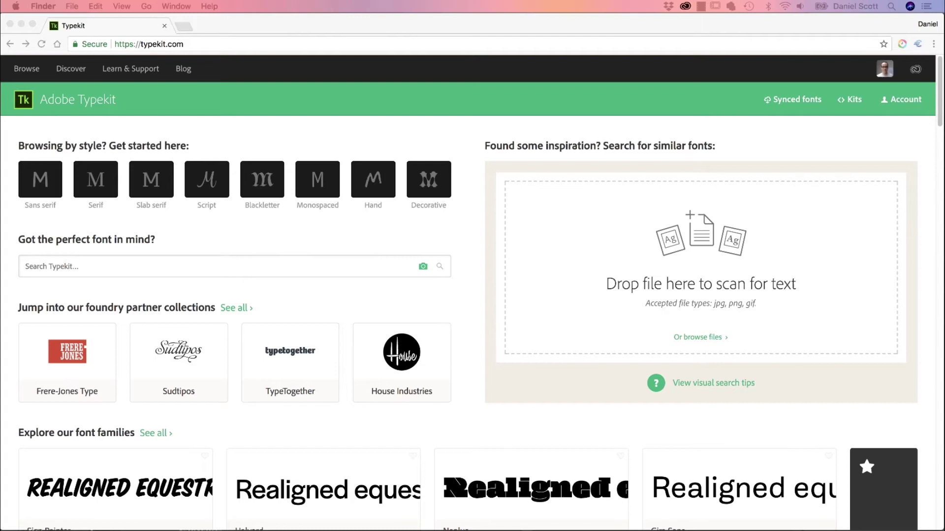
{"action": "left_click_drag", "start_coordinate": [34, 319], "coordinate": [573, 357]}
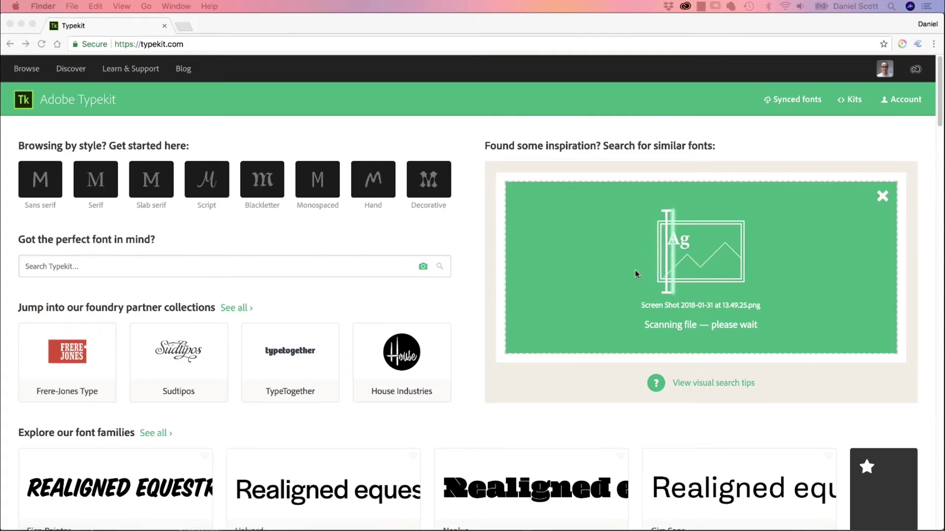
{"action": "left_click", "coordinate": [796, 127]}
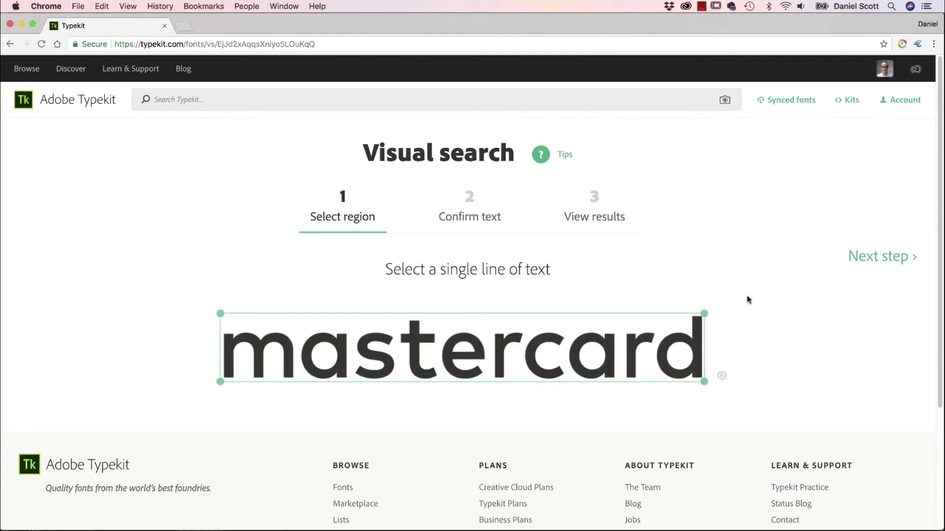
{"action": "left_click", "coordinate": [880, 257]}
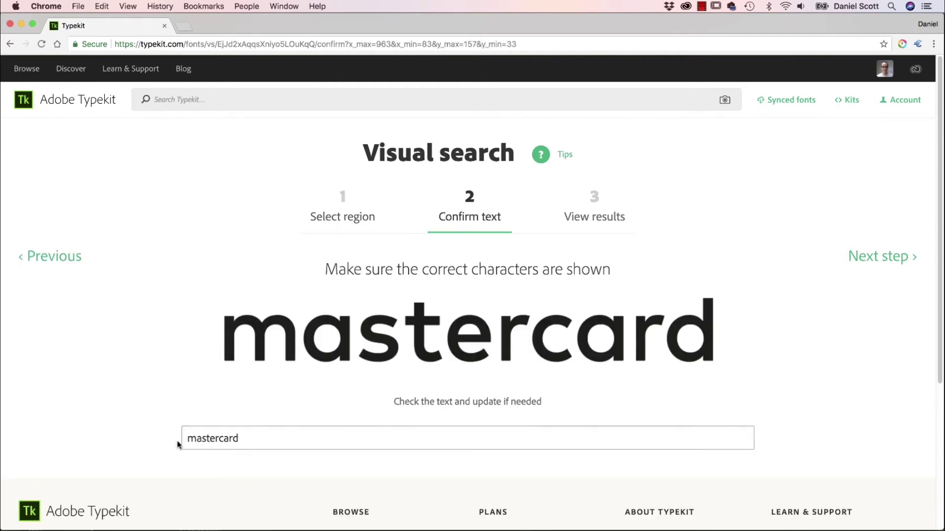
{"action": "left_click", "coordinate": [880, 257]}
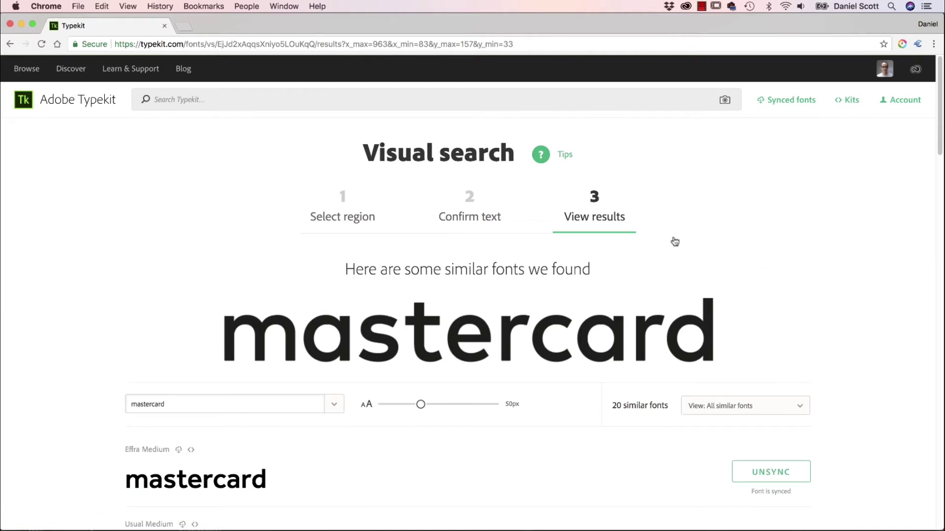
{"action": "scroll", "coordinate": [478, 265], "scroll_direction": "down", "scroll_amount": 3}
{"action": "scroll", "coordinate": [480, 267], "scroll_direction": "down", "scroll_amount": 1}
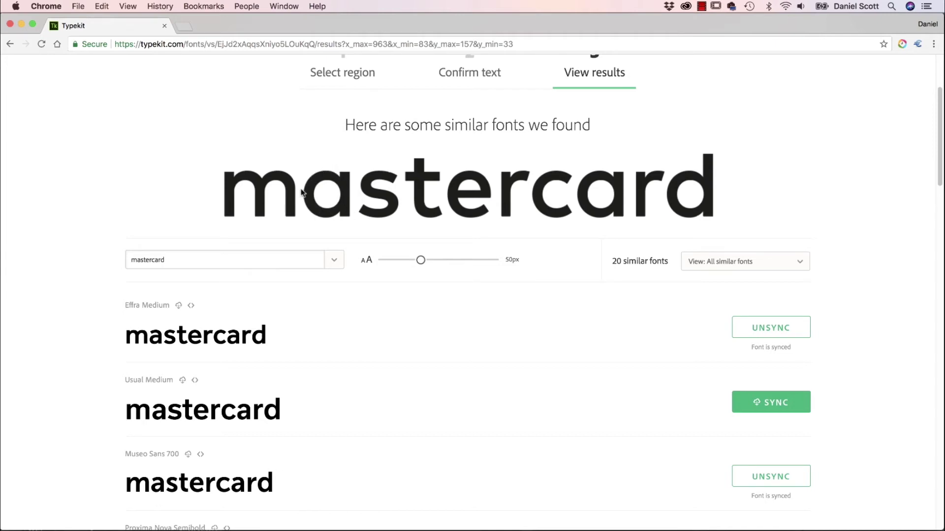
{"action": "scroll", "coordinate": [345, 338], "scroll_direction": "down", "scroll_amount": 1}
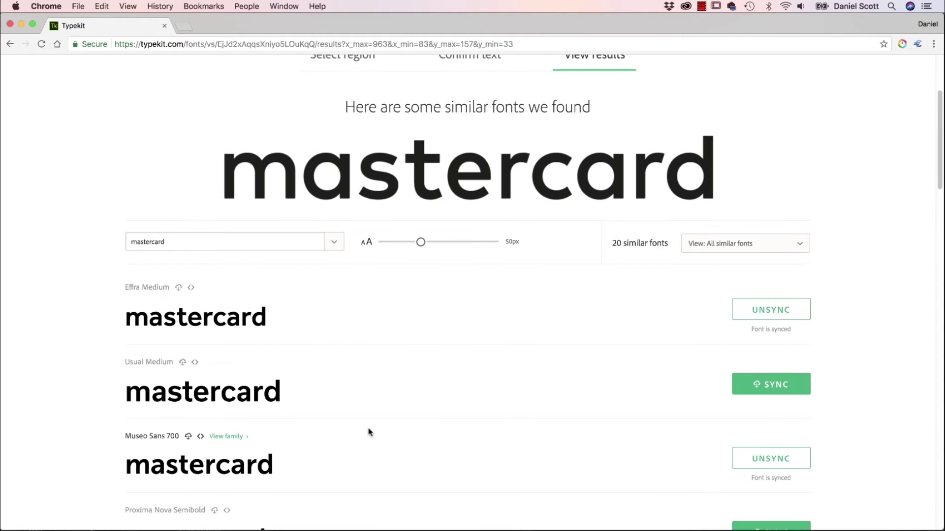
{"action": "scroll", "coordinate": [366, 429], "scroll_direction": "down", "scroll_amount": 3}
{"action": "scroll", "coordinate": [366, 430], "scroll_direction": "down", "scroll_amount": 2}
{"action": "scroll", "coordinate": [367, 430], "scroll_direction": "down", "scroll_amount": 5}
{"action": "scroll", "coordinate": [367, 430], "scroll_direction": "down", "scroll_amount": 2}
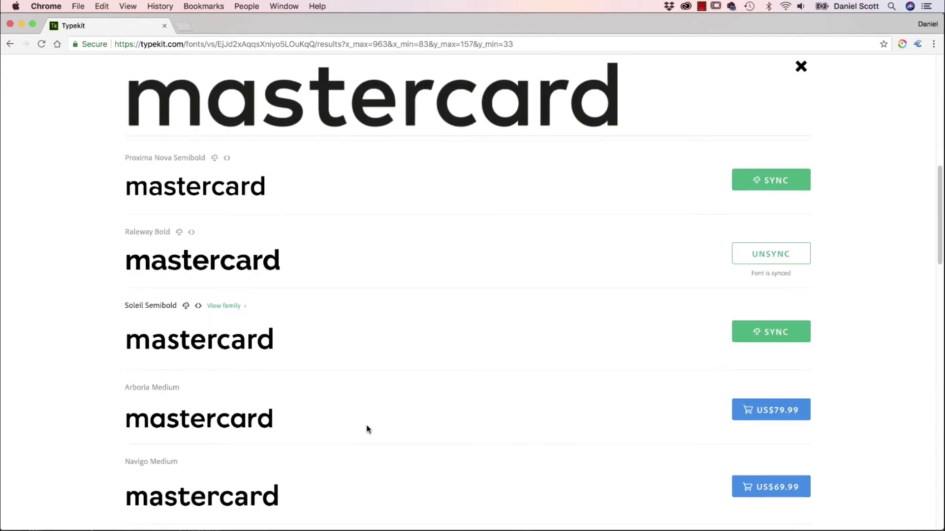
{"action": "scroll", "coordinate": [367, 428], "scroll_direction": "down", "scroll_amount": 1}
{"action": "scroll", "coordinate": [338, 425], "scroll_direction": "down", "scroll_amount": 3}
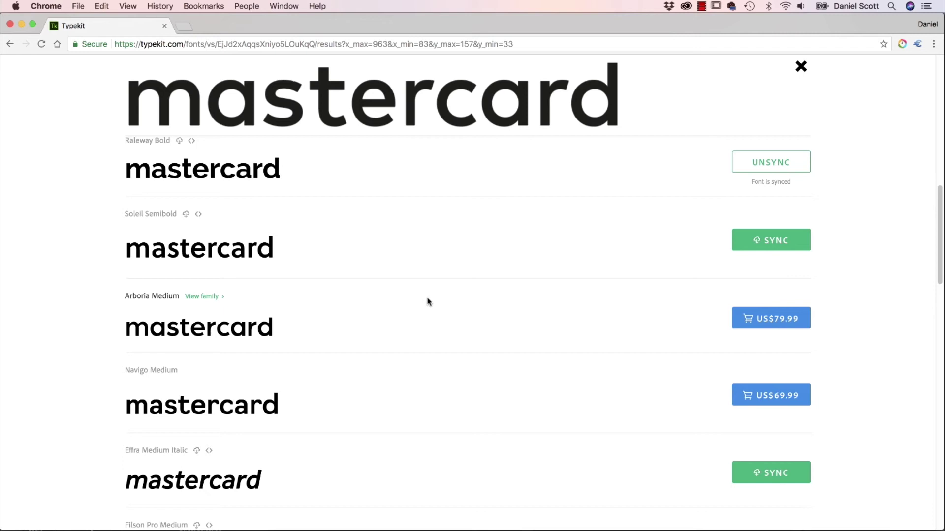
- Switch from Chrome back to the MasterCard.ai document in Illustrator
{"action": "key", "text": "super+Tab"}
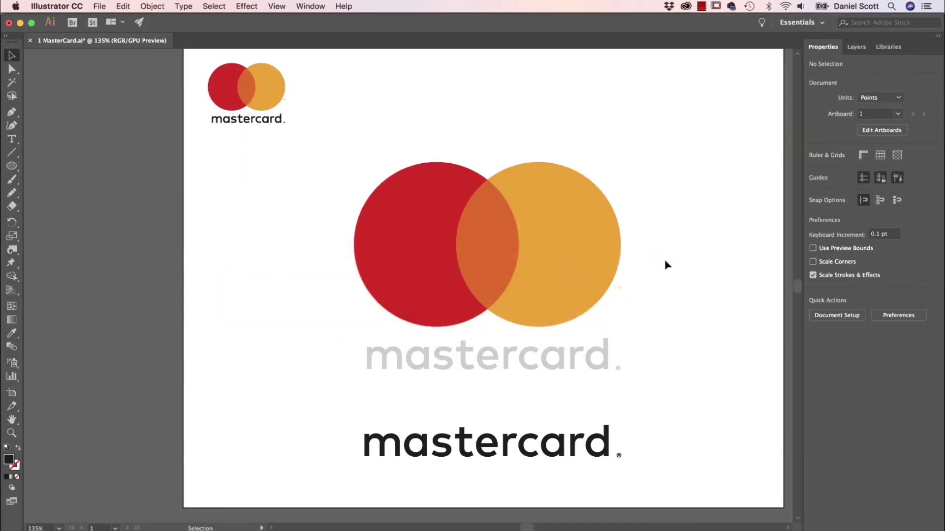